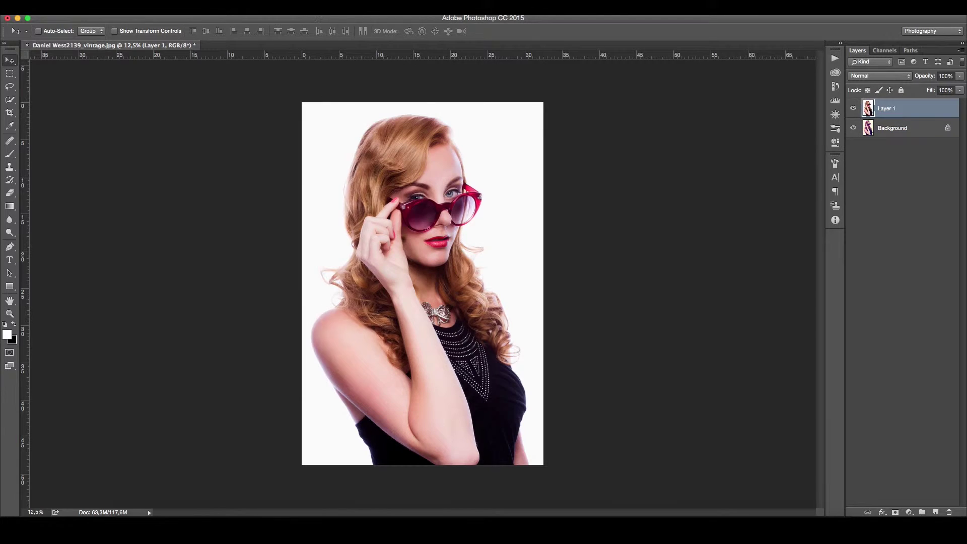
Step: Display the Adjustments panel and dock it above the Layers panel
{"action": "left_click", "coordinate": [335, 92]}
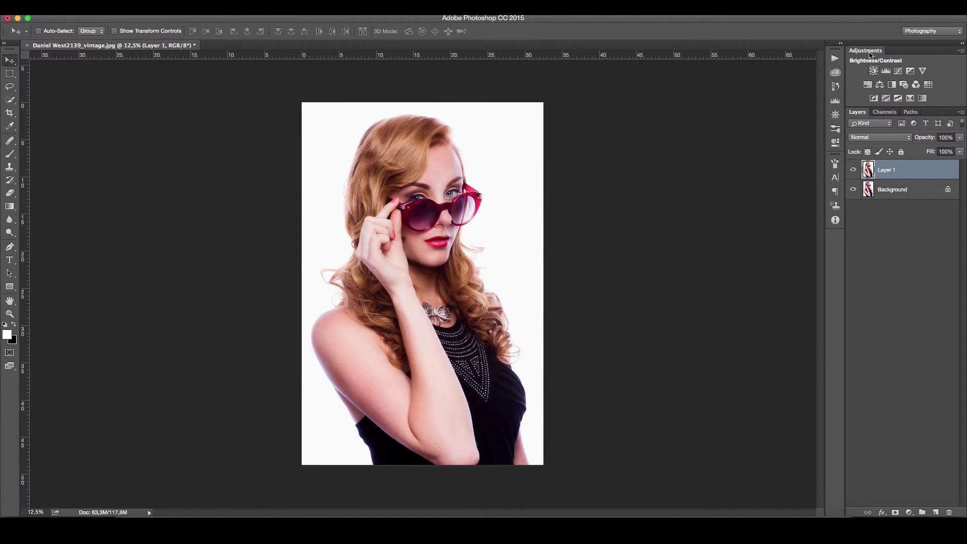
{"action": "left_click_drag", "start_coordinate": [866, 52], "coordinate": [835, 72]}
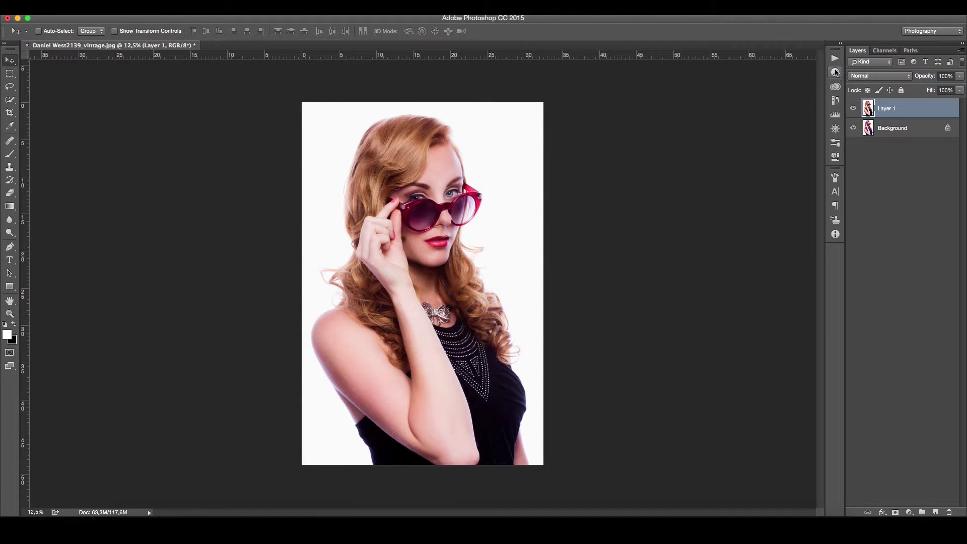
{"action": "left_click", "coordinate": [836, 72]}
{"action": "left_click_drag", "start_coordinate": [744, 51], "coordinate": [872, 53]}
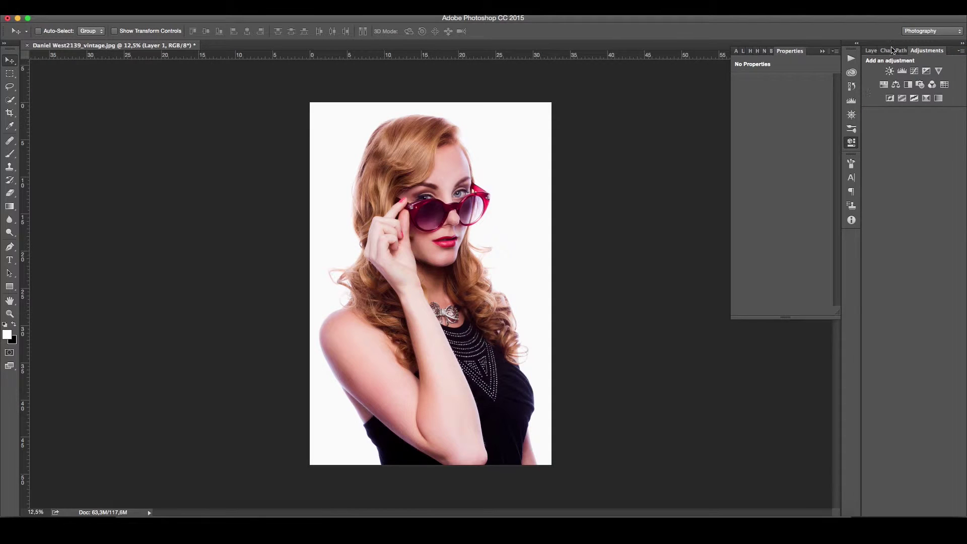
{"action": "left_click_drag", "start_coordinate": [931, 52], "coordinate": [871, 52]}
{"action": "left_click", "coordinate": [859, 113]}
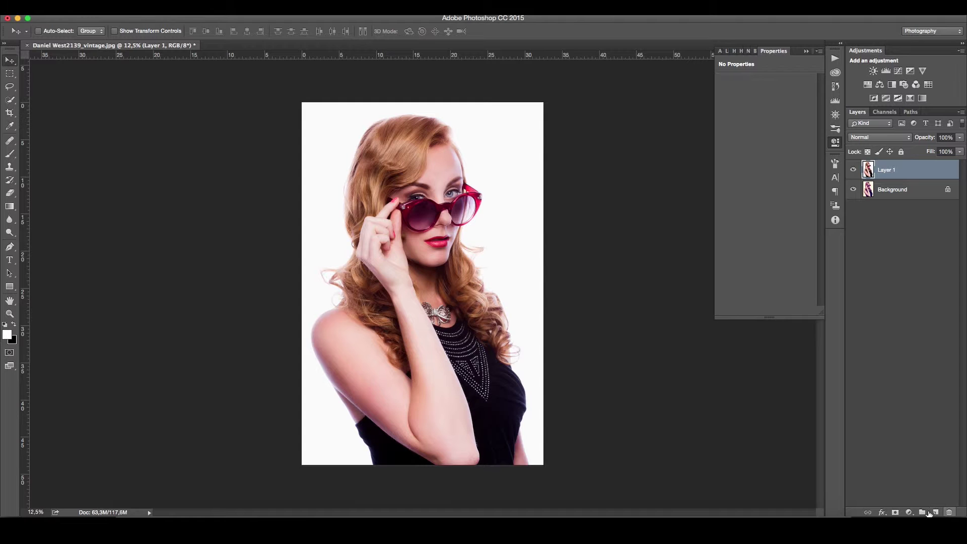
Step: Add a Levels adjustment layer above Layer 1
{"action": "left_click", "coordinate": [910, 512]}
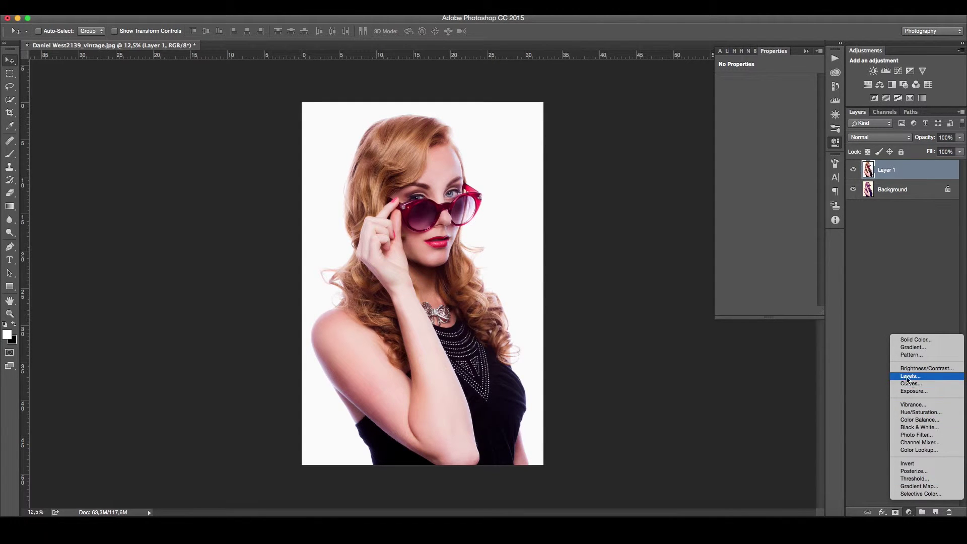
{"action": "left_click", "coordinate": [862, 302]}
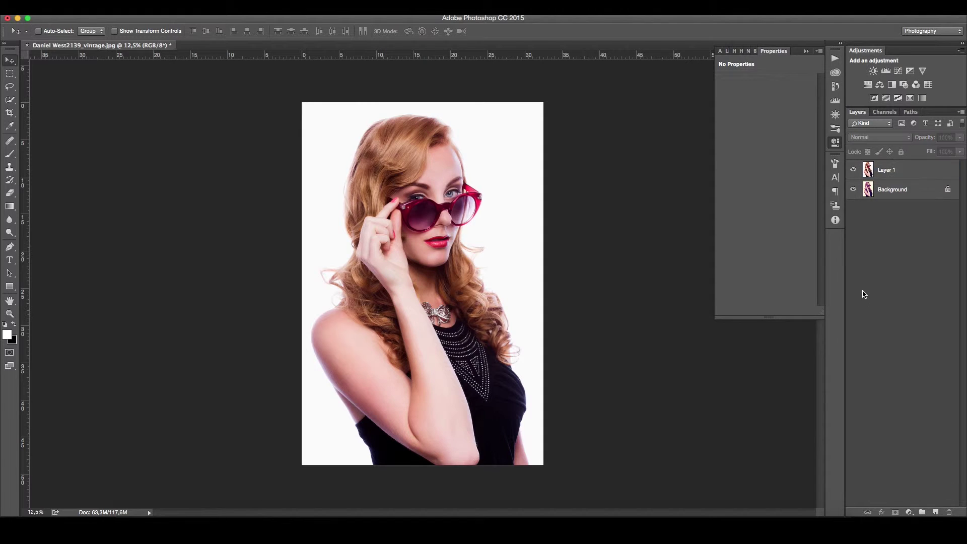
{"action": "left_click", "coordinate": [886, 72]}
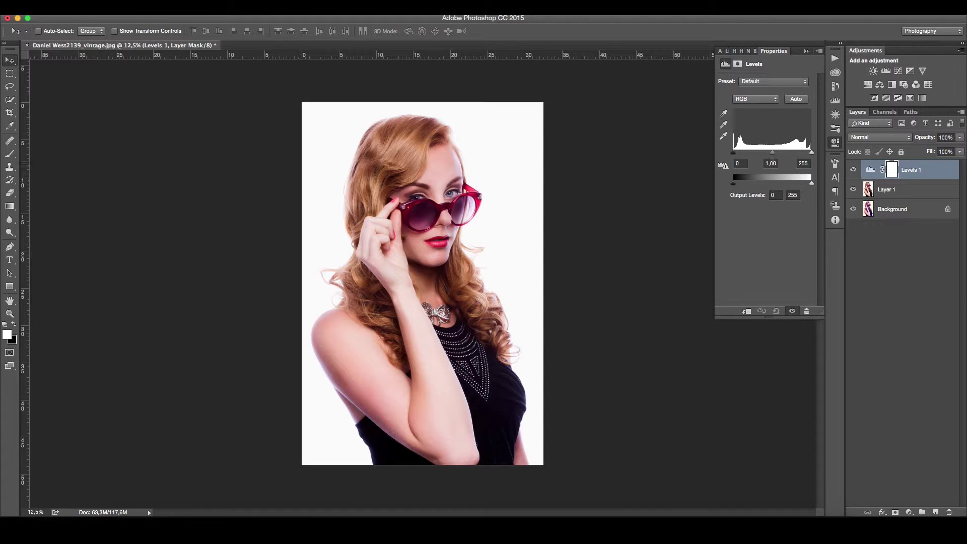
{"action": "left_click", "coordinate": [841, 145]}
{"action": "left_click", "coordinate": [750, 84]}
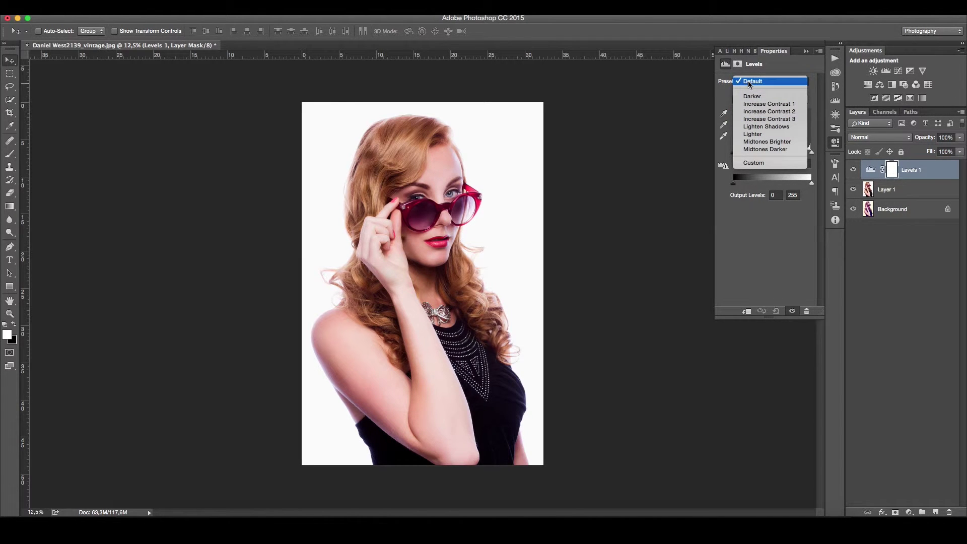
{"action": "left_click", "coordinate": [726, 94]}
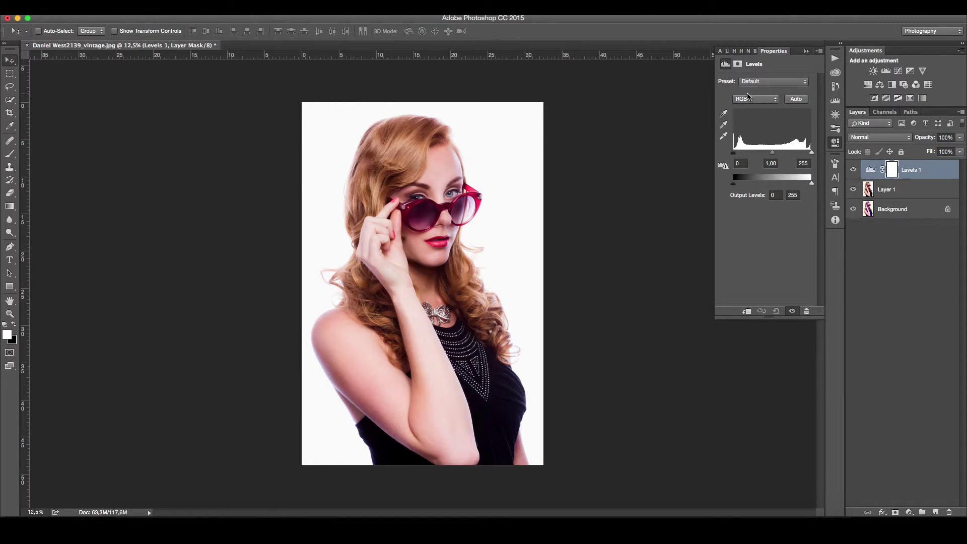
{"action": "left_click", "coordinate": [745, 100]}
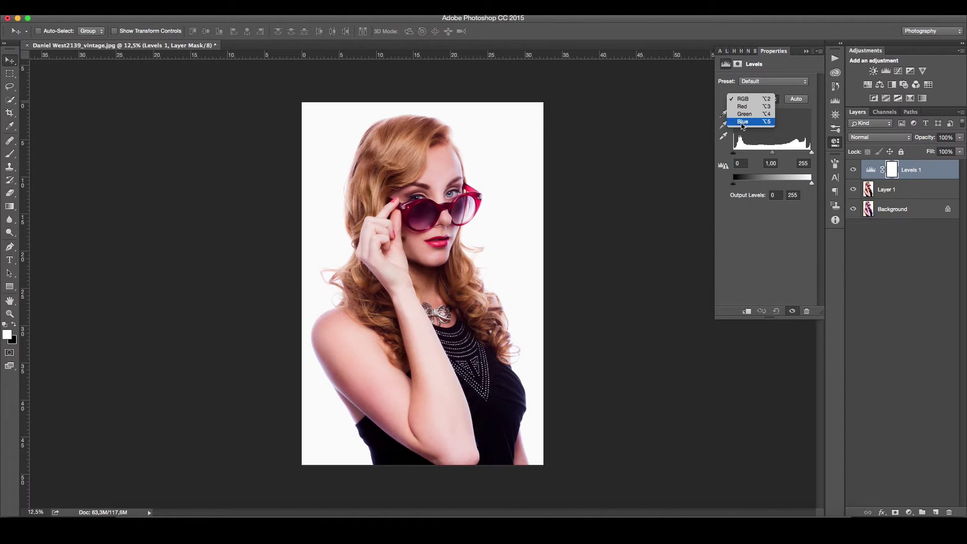
{"action": "left_click", "coordinate": [725, 102]}
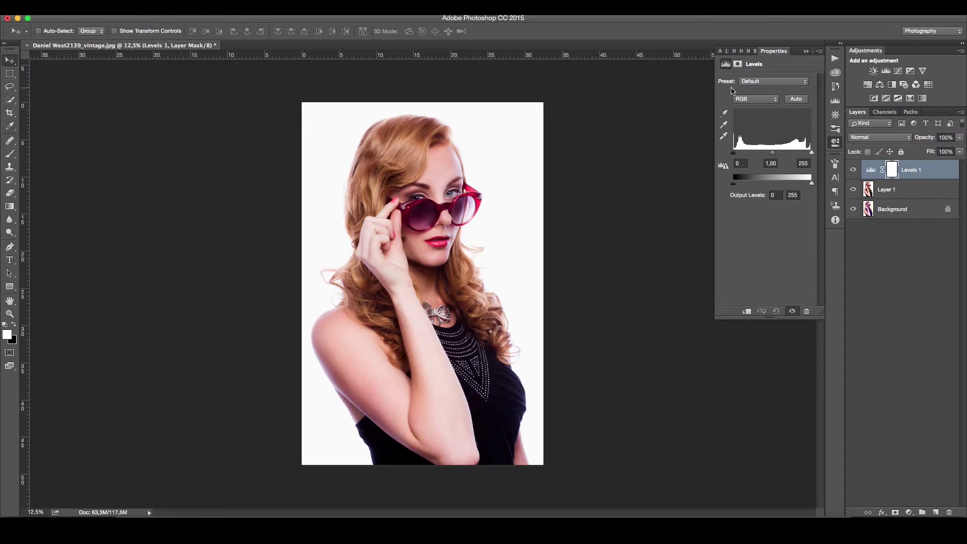
Step: Try the automatic Levels correction on the photo and undo it
{"action": "left_click", "coordinate": [794, 99]}
{"action": "key", "text": "super+z"}
{"action": "key", "text": "i"}
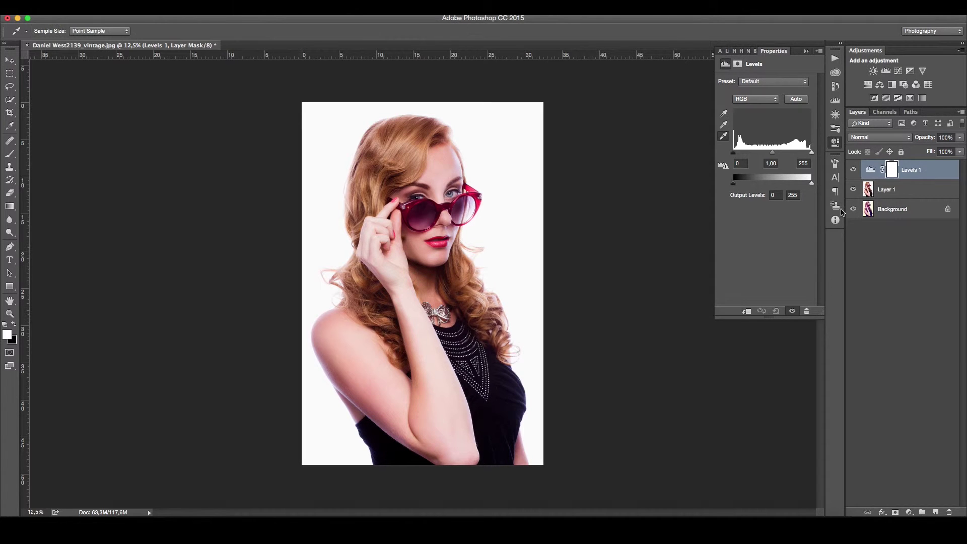
Step: In the Levels adjustment's Blue channel, set the shadow output level to 85 and the highlight output level to 220
{"action": "left_click", "coordinate": [749, 99]}
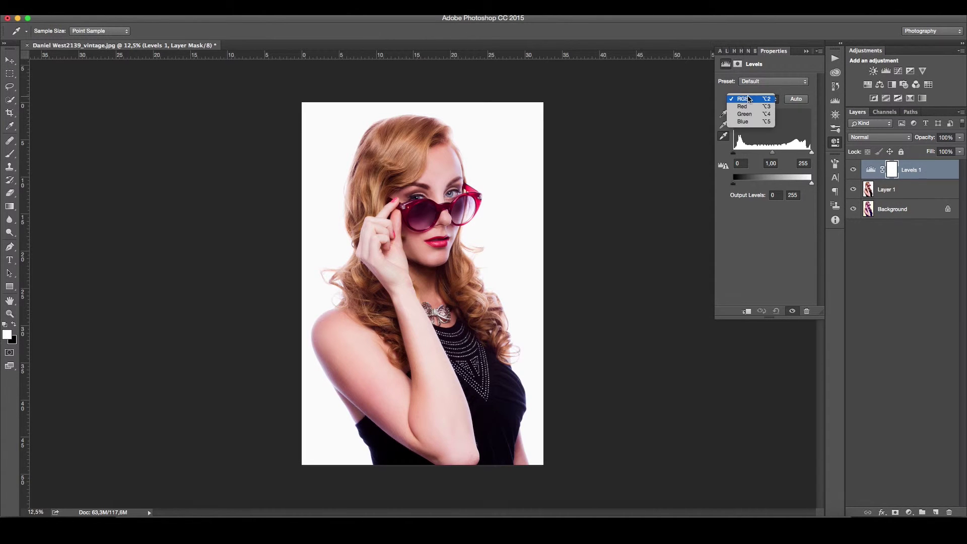
{"action": "left_click", "coordinate": [743, 121]}
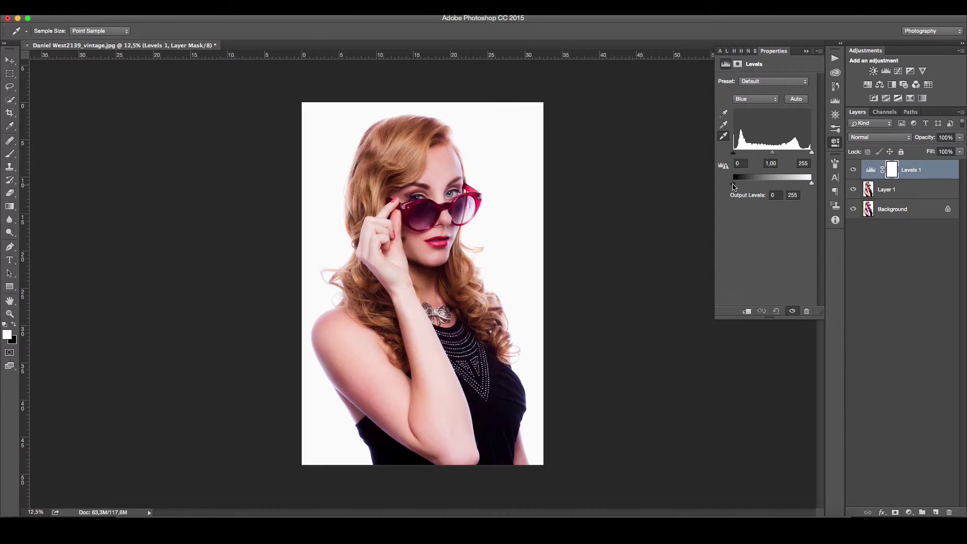
{"action": "left_click_drag", "start_coordinate": [736, 187], "coordinate": [760, 188]}
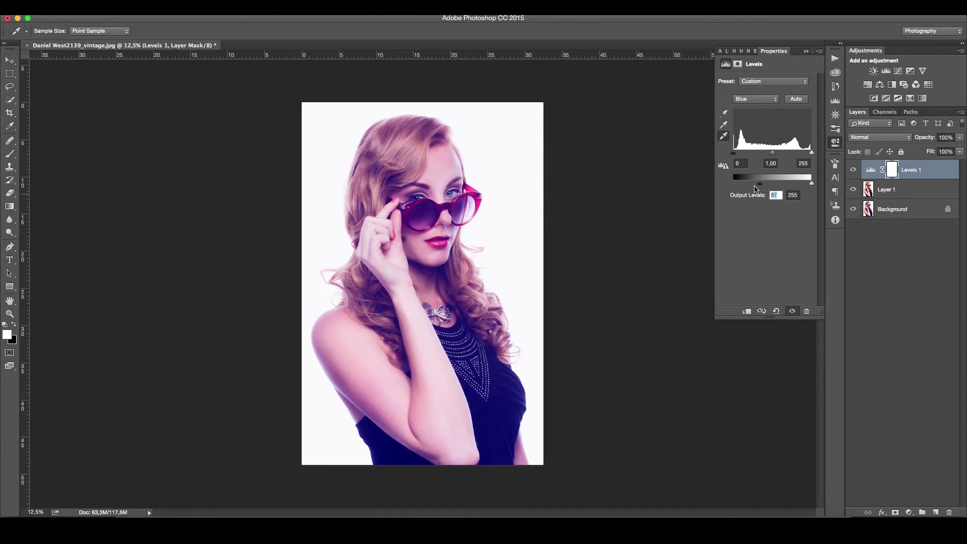
{"action": "type", "text": "8"}
{"action": "left_click_drag", "start_coordinate": [812, 185], "coordinate": [806, 186]}
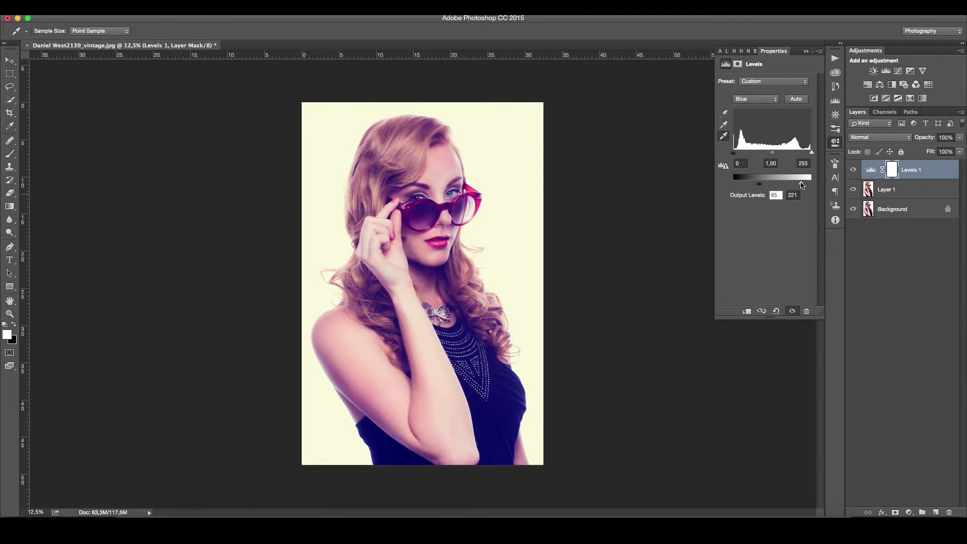
{"action": "left_click_drag", "start_coordinate": [802, 184], "coordinate": [802, 184]}
{"action": "left_click", "coordinate": [788, 197]}
{"action": "type", "text": "220"}
Step: Group the Levels adjustment with Layer 1 and compare the photo with the group hidden and shown
{"action": "left_click", "coordinate": [877, 188], "text": "shift"}
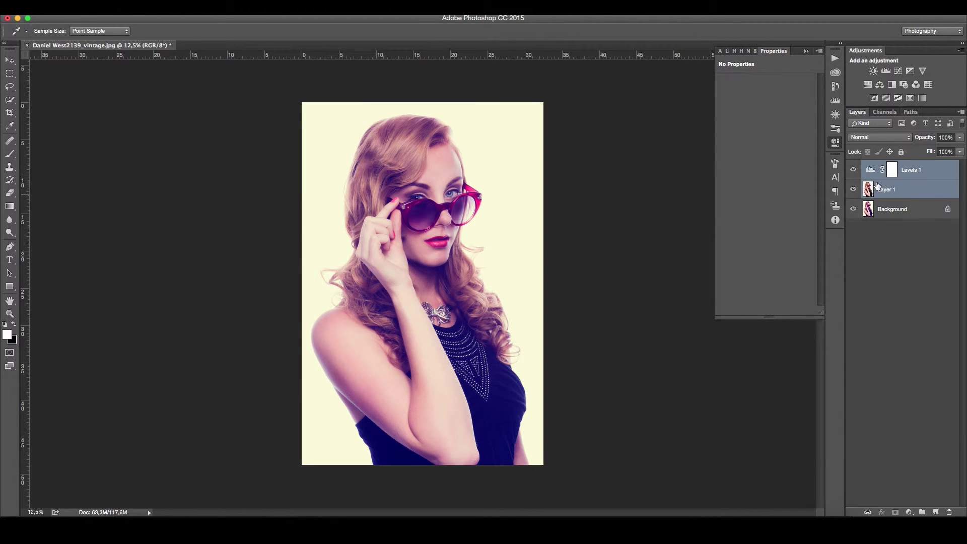
{"action": "key", "text": "ctrl+g"}
{"action": "left_click", "coordinate": [854, 166]}
{"action": "left_click", "coordinate": [853, 166]}
{"action": "left_click", "coordinate": [853, 166]}
{"action": "left_click", "coordinate": [854, 167]}
{"action": "left_click", "coordinate": [853, 167]}
{"action": "left_click", "coordinate": [853, 167]}
{"action": "left_click", "coordinate": [854, 167]}
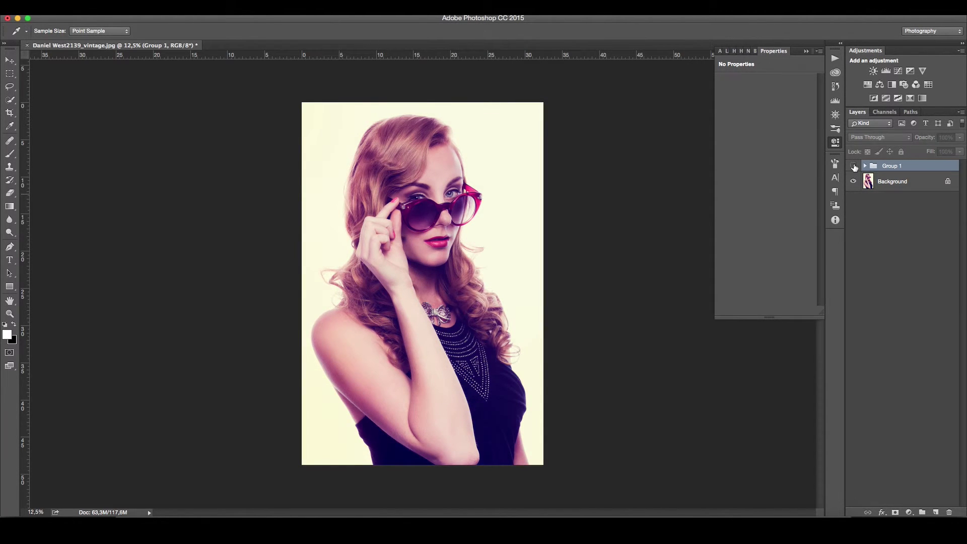
{"action": "left_click", "coordinate": [854, 167]}
Step: Raise the grouped Levels adjustment's RGB shadow input level to about 16 and compare the photo before and after
{"action": "left_click", "coordinate": [864, 167]}
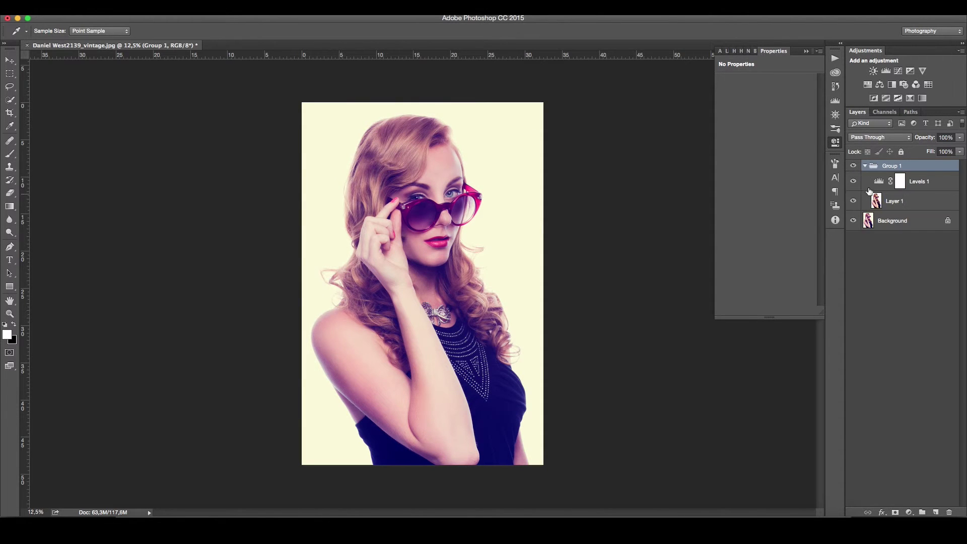
{"action": "left_click", "coordinate": [880, 182]}
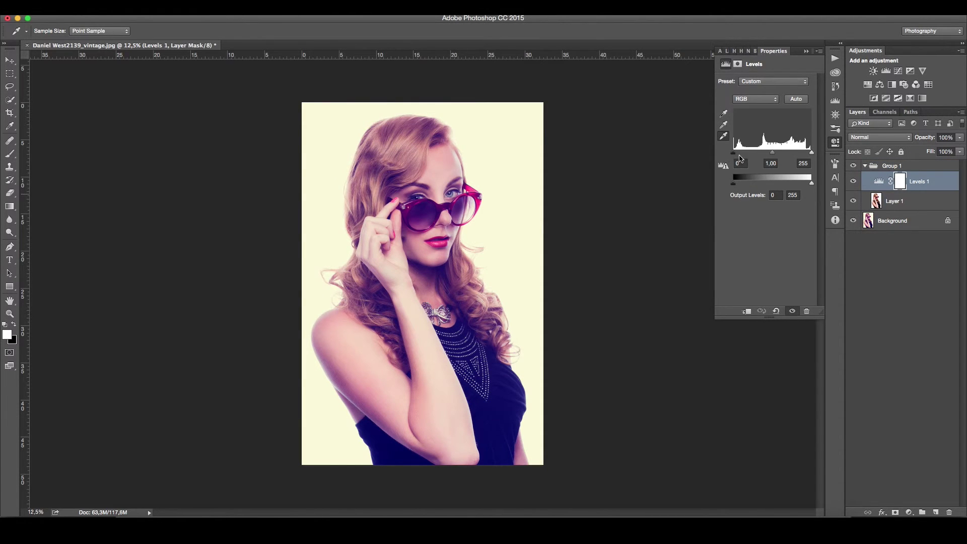
{"action": "left_click_drag", "start_coordinate": [734, 154], "coordinate": [739, 157]}
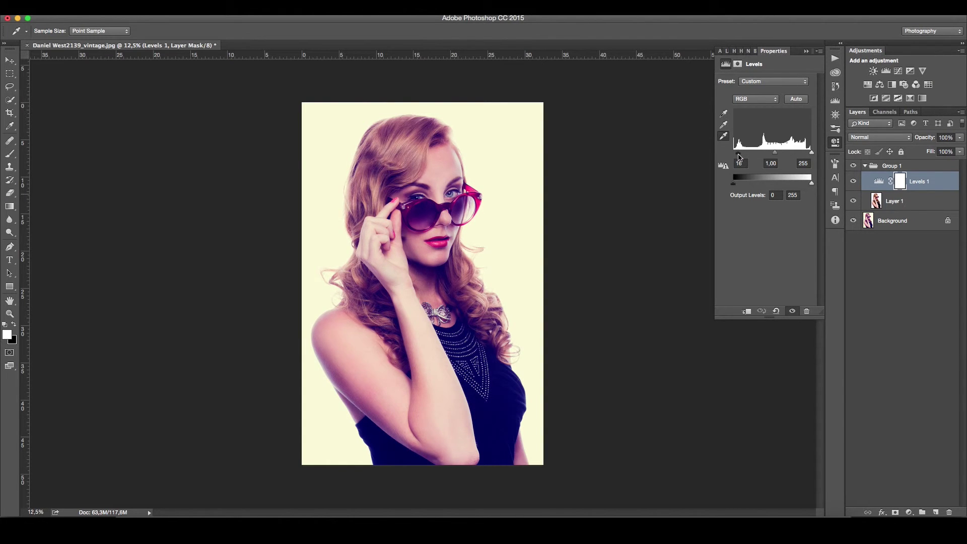
{"action": "left_click", "coordinate": [854, 166]}
{"action": "left_click", "coordinate": [854, 168]}
{"action": "left_click", "coordinate": [854, 168]}
{"action": "left_click", "coordinate": [855, 167]}
{"action": "left_click", "coordinate": [855, 167]}
{"action": "left_click", "coordinate": [856, 167]}
Step: In the Levels adjustment's Red channel, set the shadow output level to 20, keeping the midtones at 1.00
{"action": "left_click", "coordinate": [756, 99]}
{"action": "left_click", "coordinate": [761, 108]}
{"action": "left_click_drag", "start_coordinate": [774, 152], "coordinate": [773, 154]}
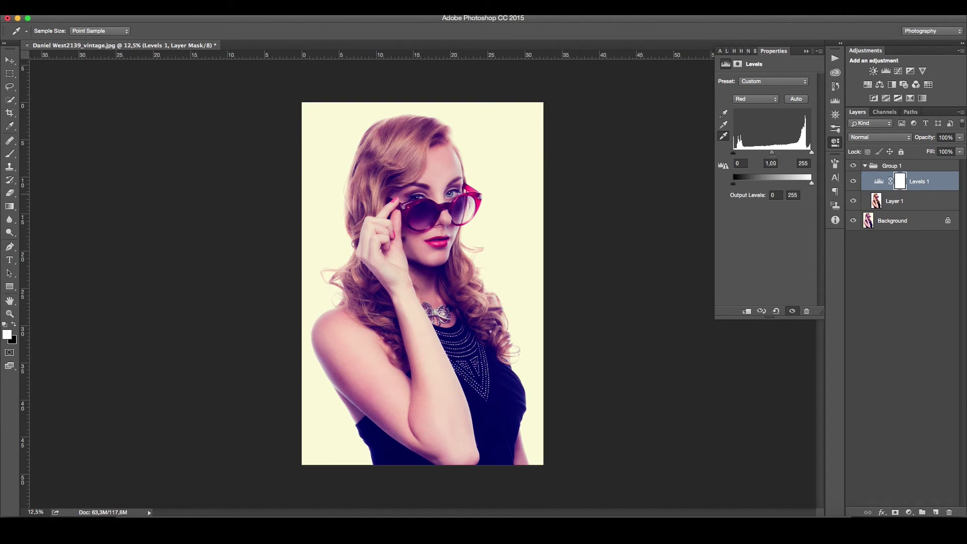
{"action": "left_click", "coordinate": [767, 163]}
{"action": "left_click_drag", "start_coordinate": [736, 186], "coordinate": [741, 186]}
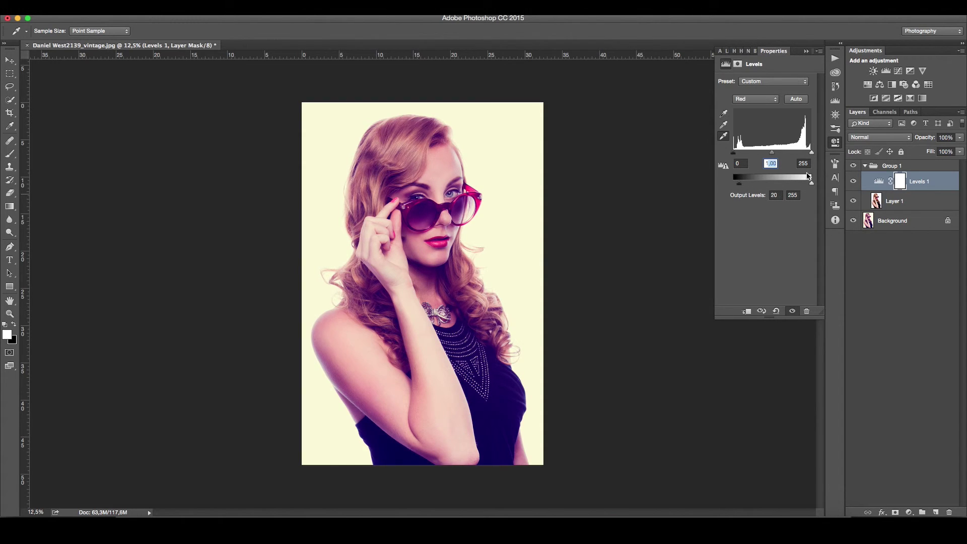
{"action": "left_click", "coordinate": [853, 166]}
Step: Try hiding the Levels effect on the sunglasses by painting black on the adjustment's mask with a smaller brush
{"action": "left_click", "coordinate": [900, 186]}
{"action": "key", "text": "b"}
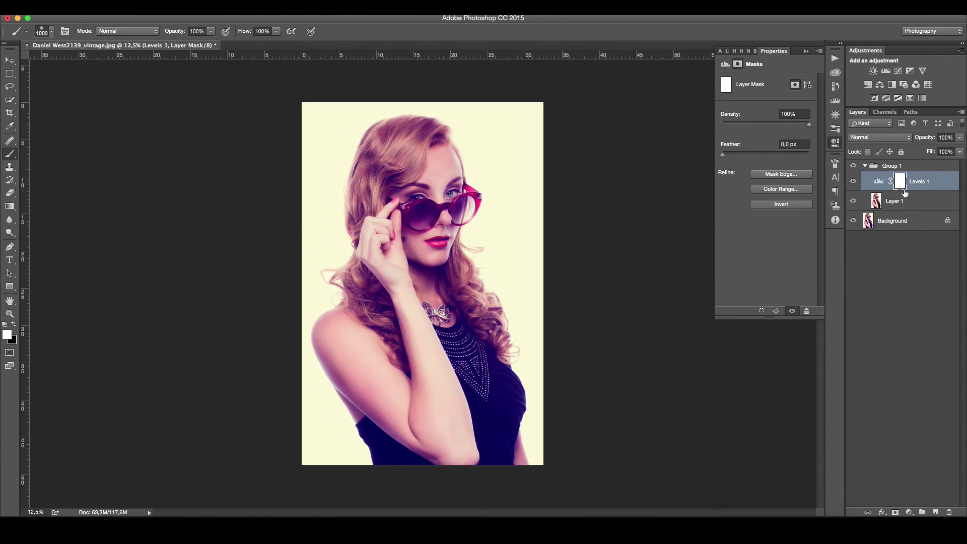
{"action": "key", "text": "x"}
{"action": "key", "text": "bracketleft"}
{"action": "key", "text": "bracketleft"}
{"action": "key", "text": "bracketleft"}
{"action": "key", "text": "bracketleft"}
{"action": "key", "text": "bracketleft"}
{"action": "key", "text": "bracketleft"}
{"action": "key", "text": "bracketleft"}
{"action": "key", "text": "bracketleft"}
{"action": "mouse_move", "coordinate": [461, 206]}
{"action": "left_mouse_down"}
{"action": "mouse_move", "coordinate": [471, 211]}
{"action": "mouse_move", "coordinate": [427, 213]}
{"action": "left_mouse_up"}
Step: Try masking the Levels effect off the background beside the model with a 1100 px black brush, undo all mask painting and collapse the group
{"action": "key", "text": "bracketright"}
{"action": "key", "text": "bracketright"}
{"action": "key", "text": "bracketright"}
{"action": "key", "text": "bracketright"}
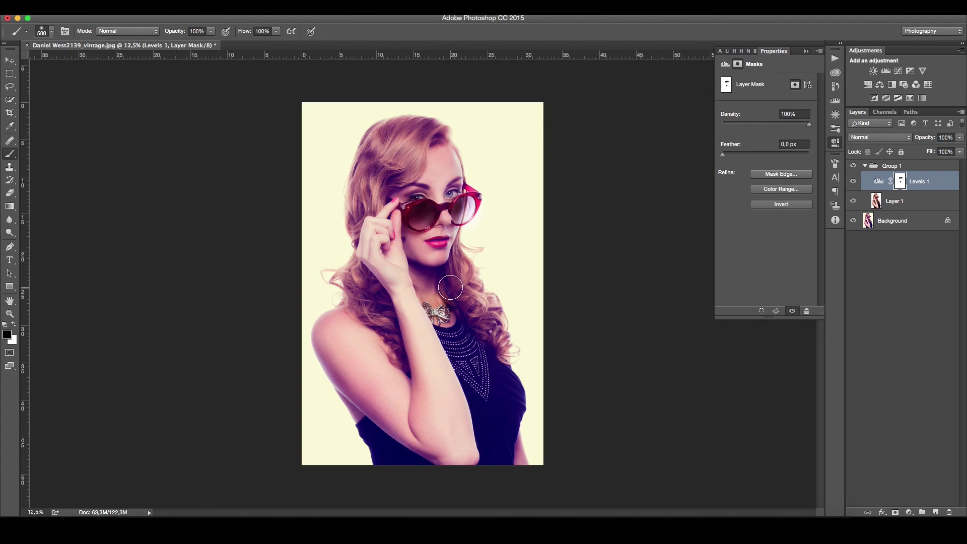
{"action": "key", "text": "bracketright"}
{"action": "key", "text": "bracketright"}
{"action": "key", "text": "bracketright"}
{"action": "key", "text": "bracketright"}
{"action": "key", "text": "bracketright"}
{"action": "mouse_move", "coordinate": [320, 104]}
{"action": "left_mouse_down"}
{"action": "mouse_move", "coordinate": [295, 227]}
{"action": "mouse_move", "coordinate": [308, 166]}
{"action": "mouse_move", "coordinate": [357, 73]}
{"action": "mouse_move", "coordinate": [305, 272]}
{"action": "left_mouse_up"}
{"action": "mouse_move", "coordinate": [520, 225]}
{"action": "left_mouse_down"}
{"action": "mouse_move", "coordinate": [478, 136]}
{"action": "mouse_move", "coordinate": [531, 277]}
{"action": "left_mouse_up"}
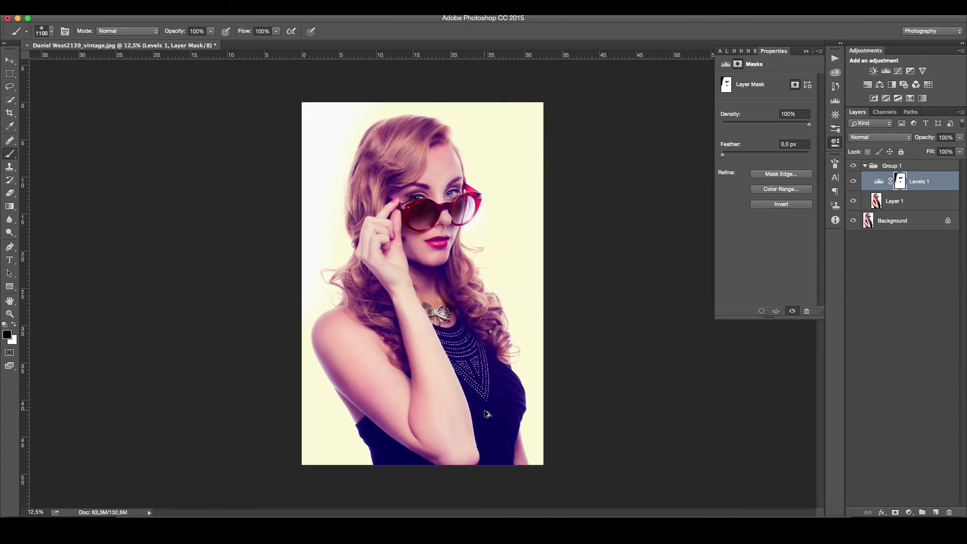
{"action": "key", "text": "ctrl+z"}
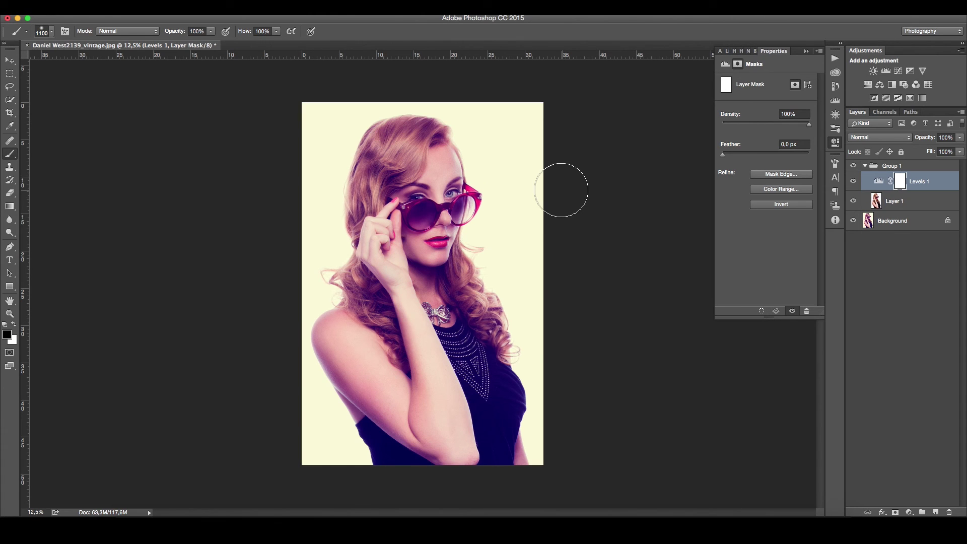
{"action": "left_click", "coordinate": [866, 166]}
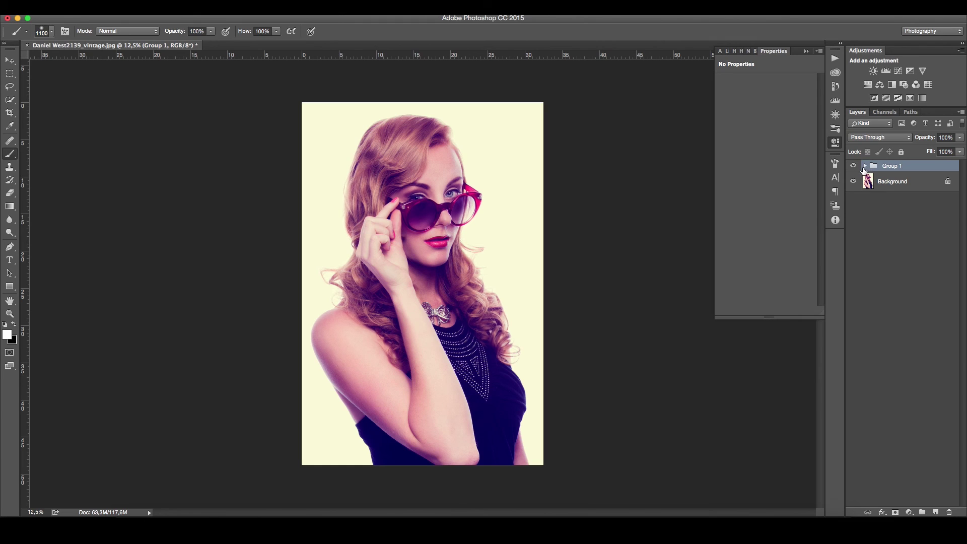